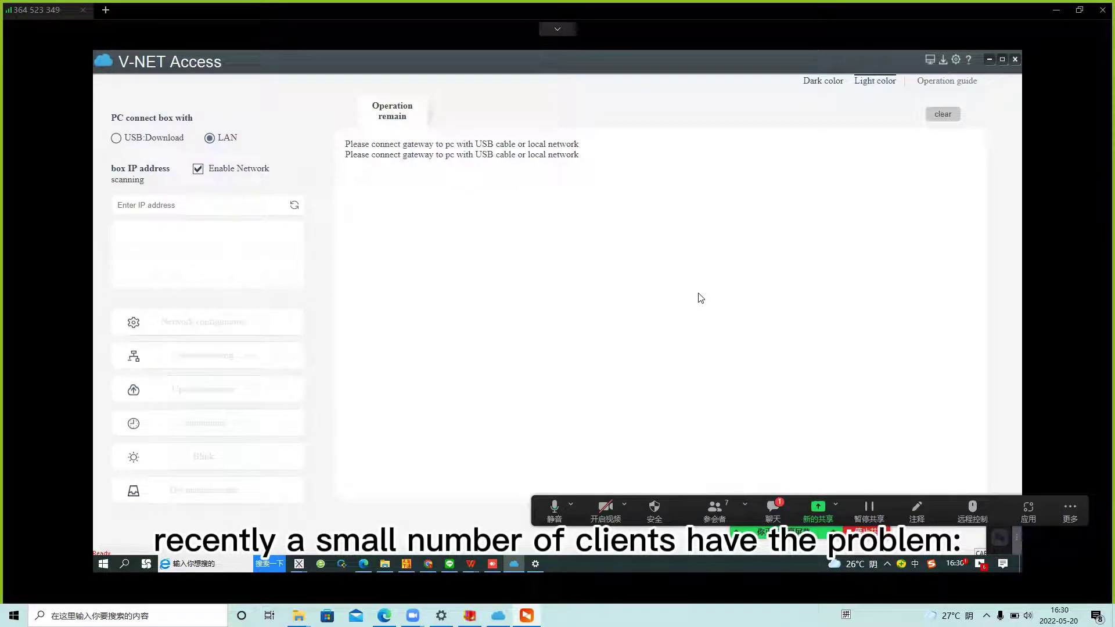
Switch briefly to USB download, then reconnect over LAN and select box 192.168.39.221.
left_click(118, 140)
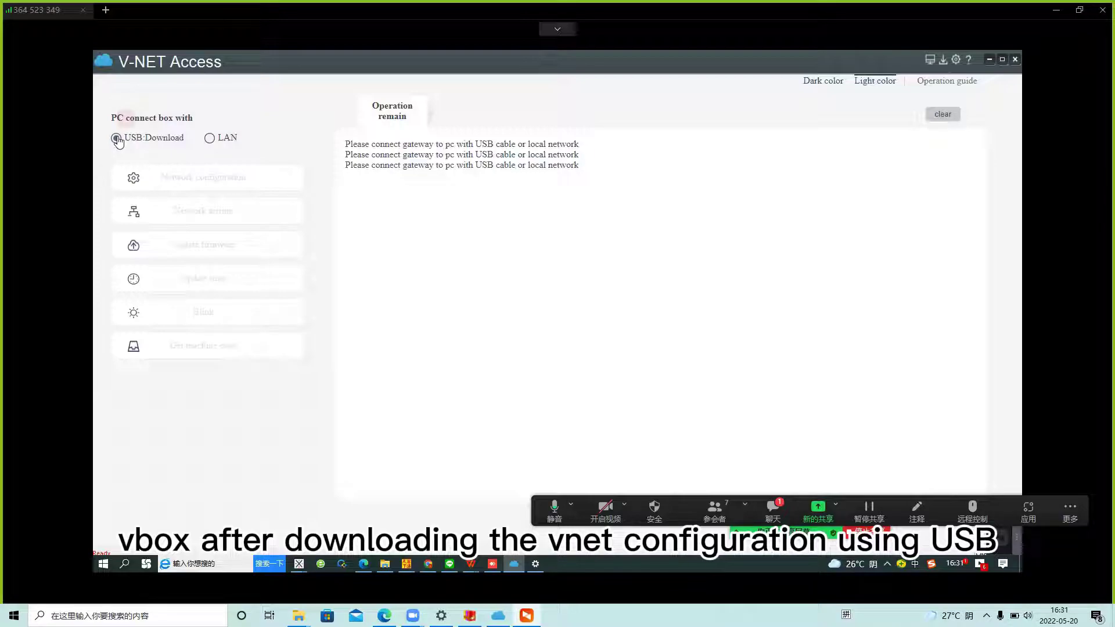
left_click_drag(247, 177, 161, 178)
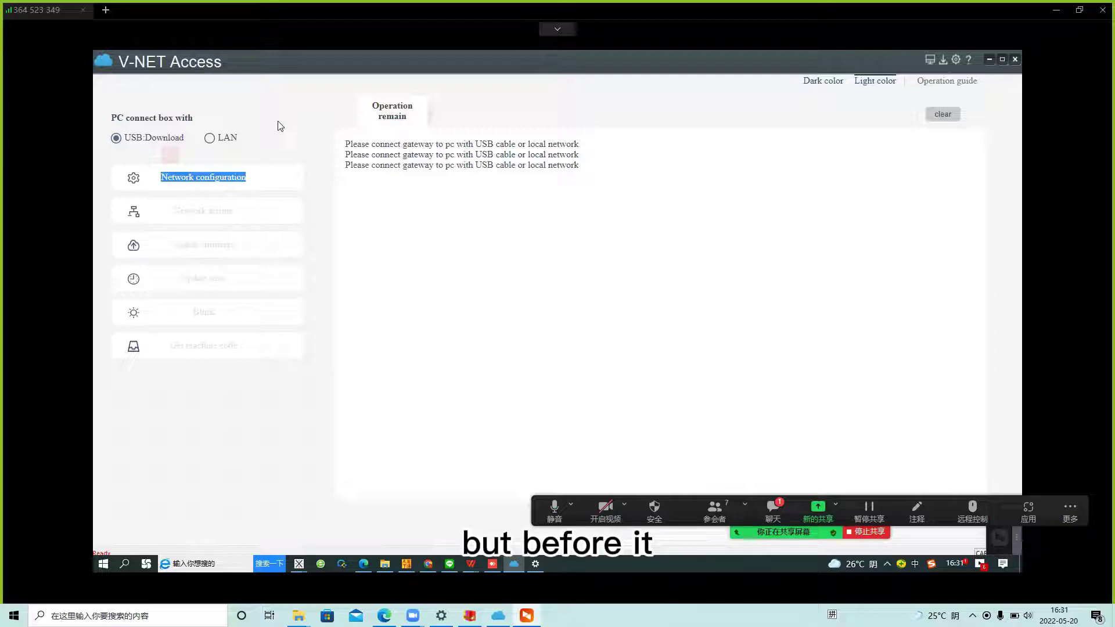
left_click(209, 138)
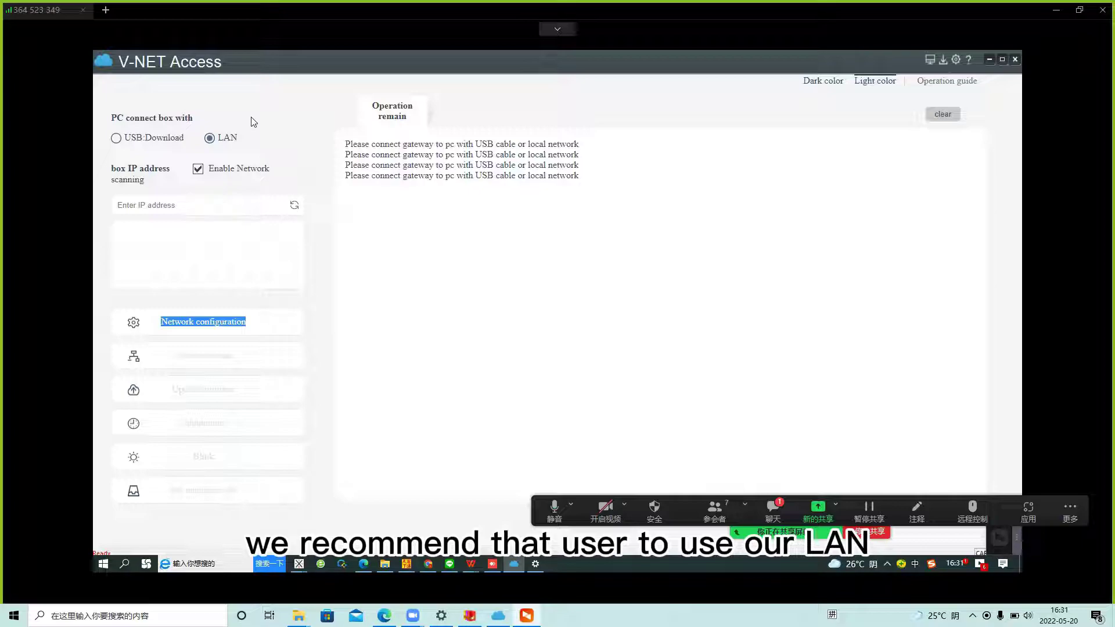
left_click(213, 139)
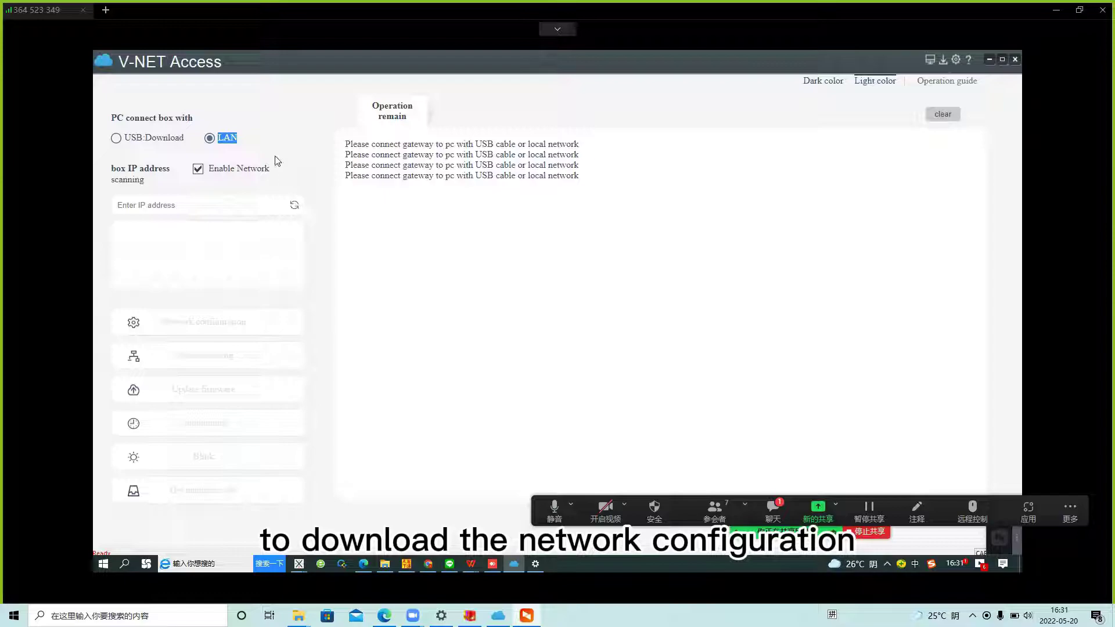
left_click(191, 239)
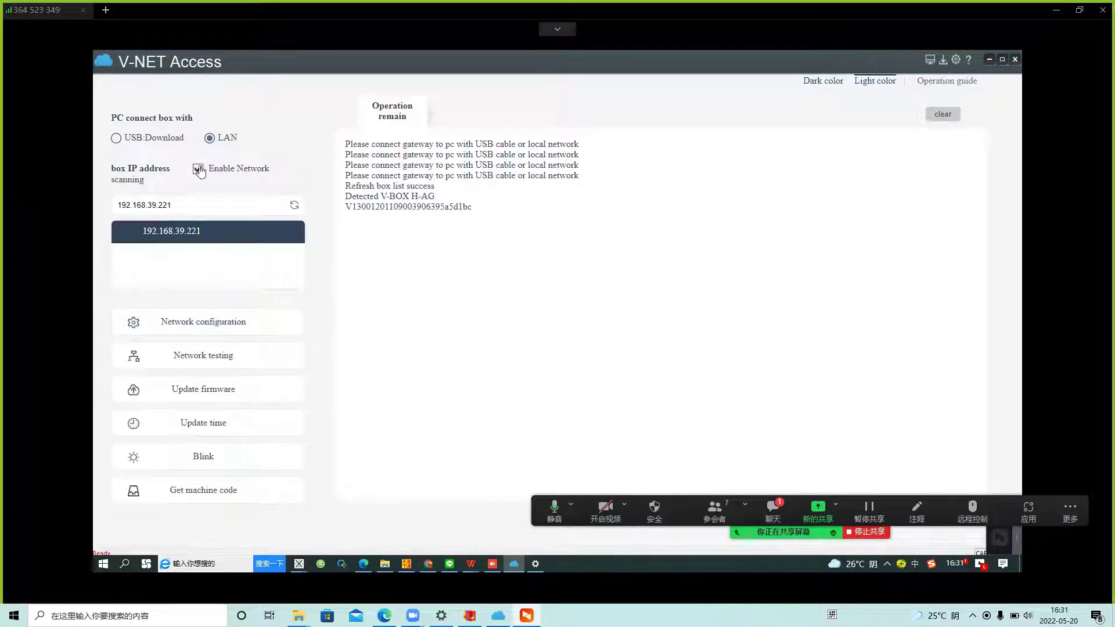
left_click(227, 138)
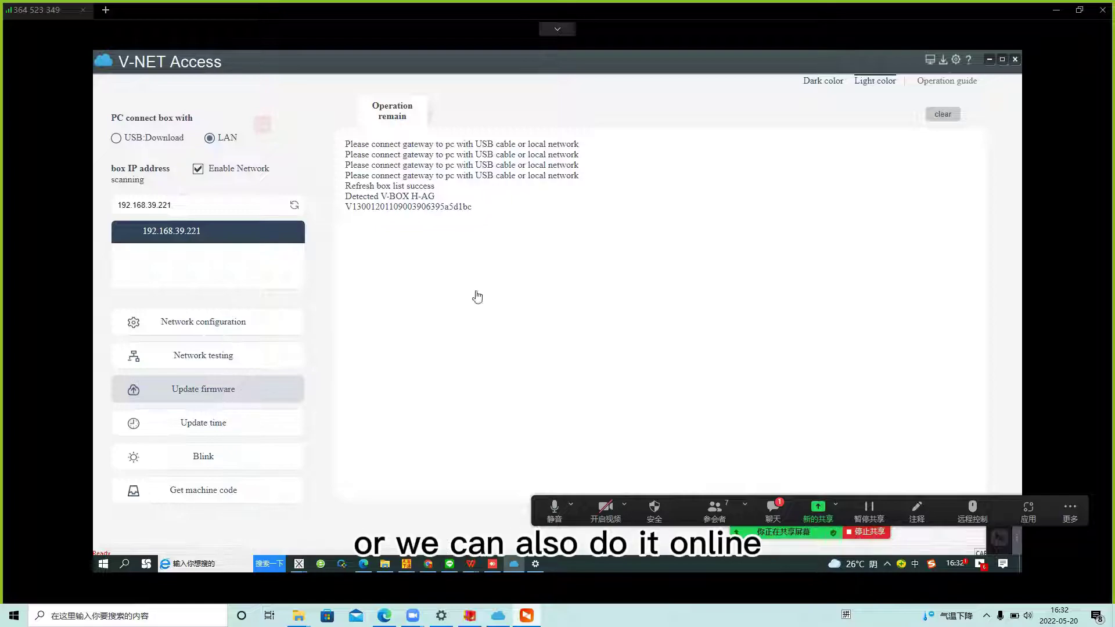
In the cloud view, show the H-AG device's Configuration > Version page with firmware H01-1.0.1.22011801.
left_click(928, 61)
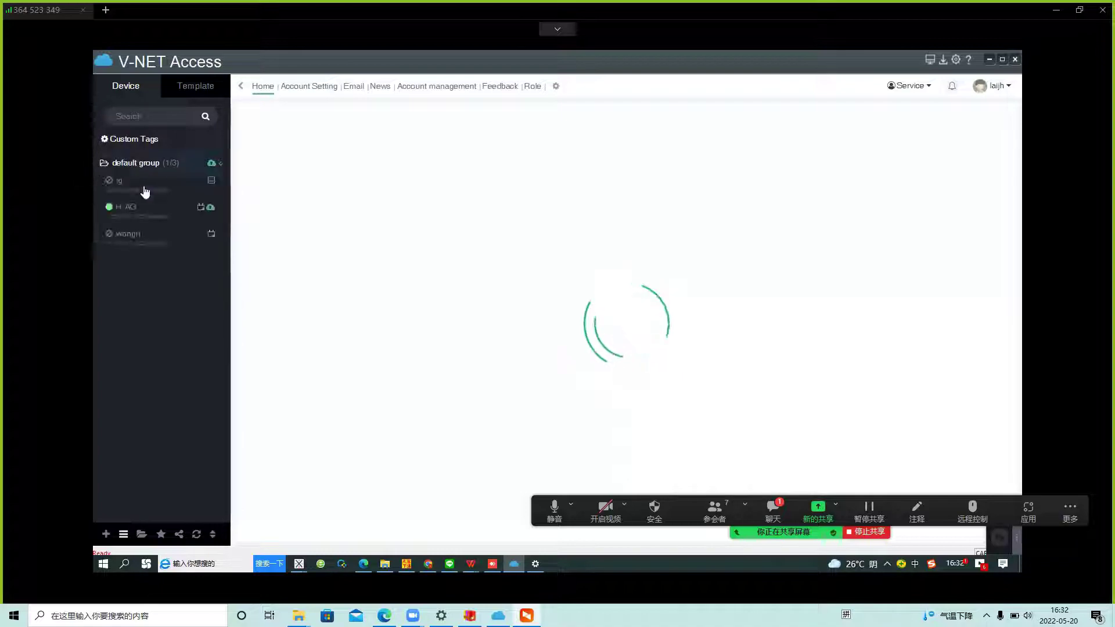
left_click(142, 208)
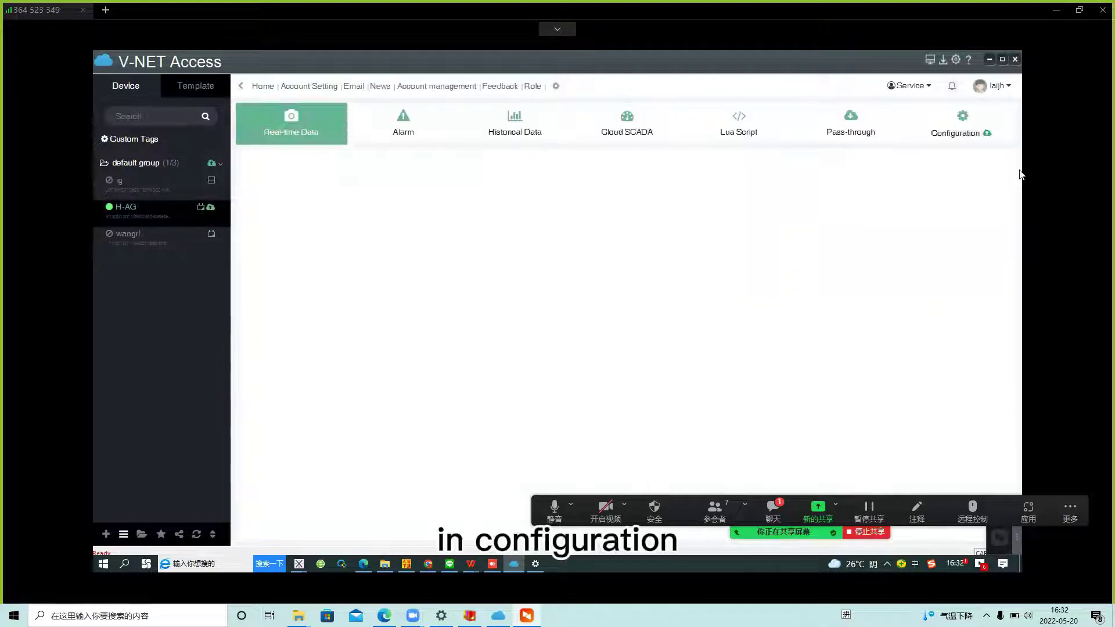
left_click(974, 135)
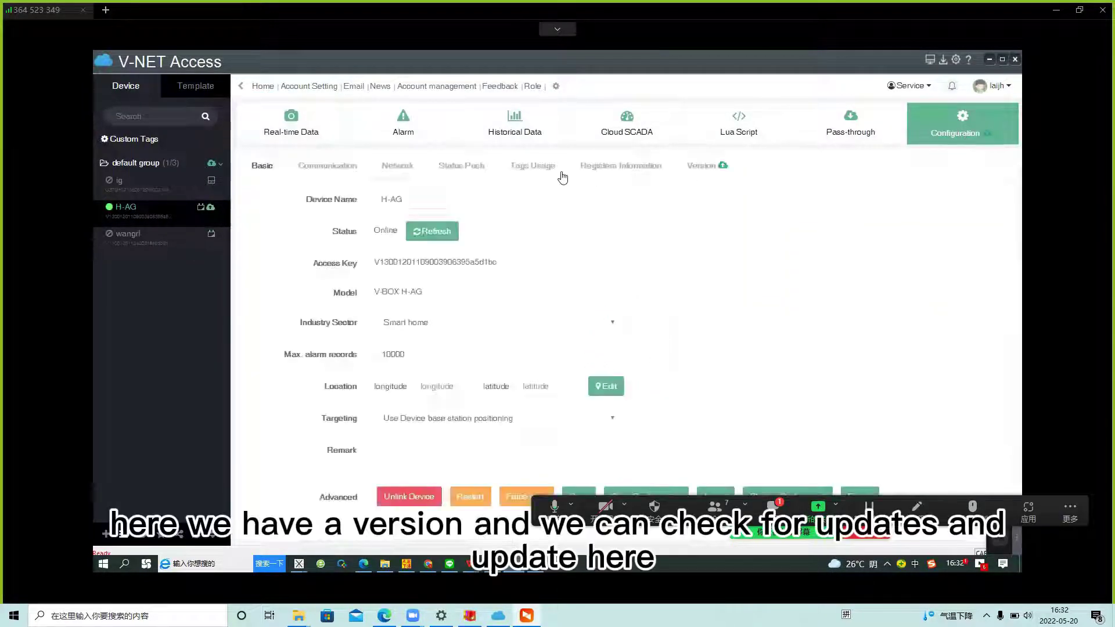
left_click(718, 175)
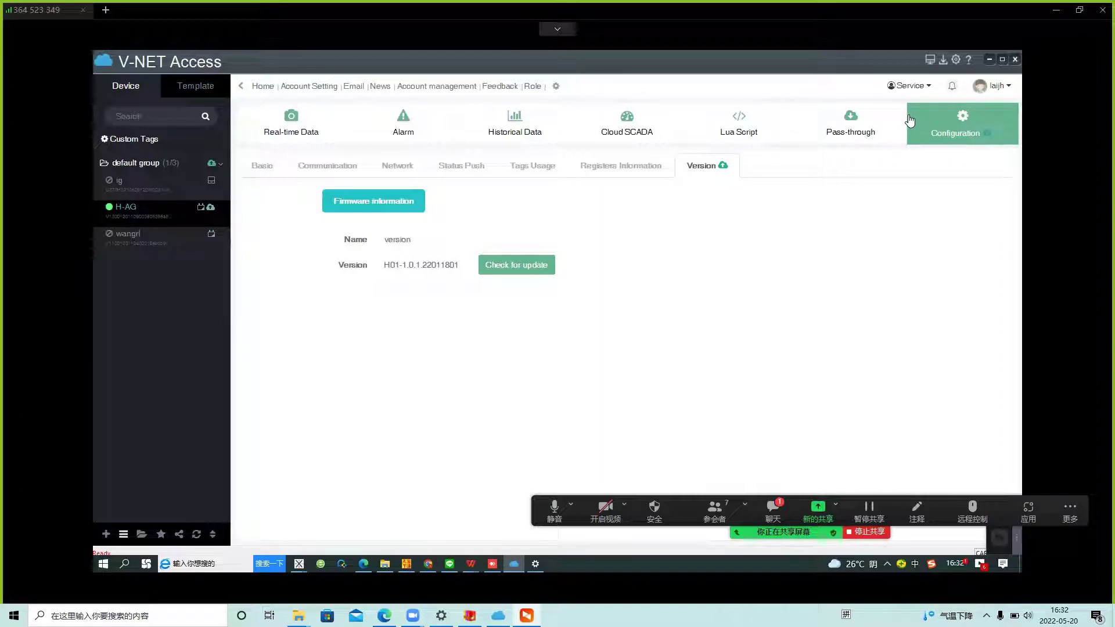
Go back to the local box tool on LAN and bring up the Zoom meeting chat.
left_click(944, 61)
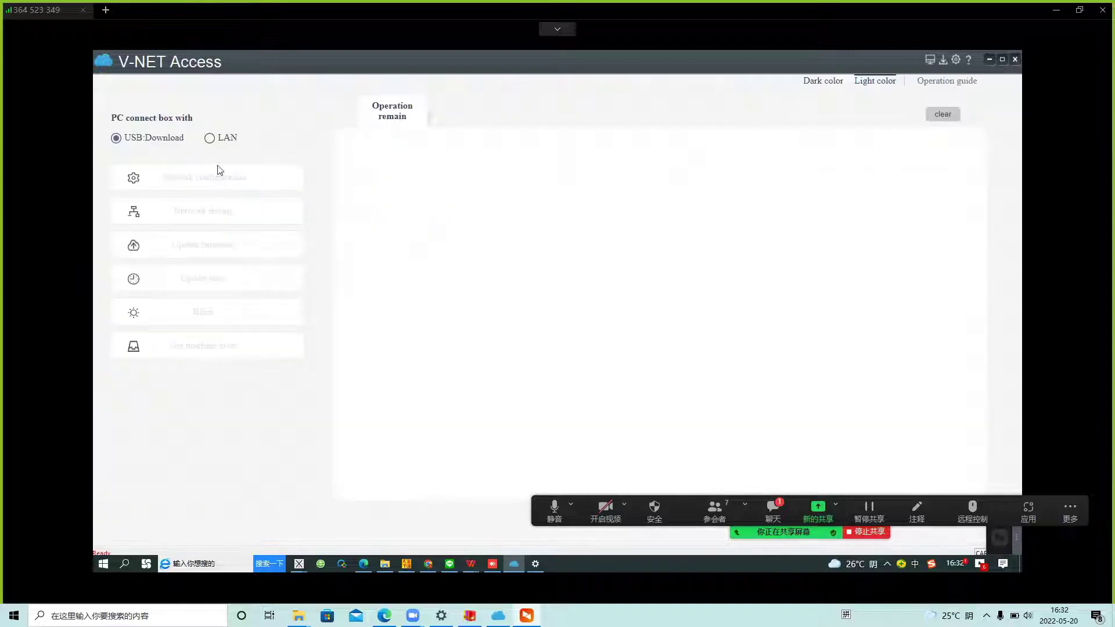
left_click(210, 138)
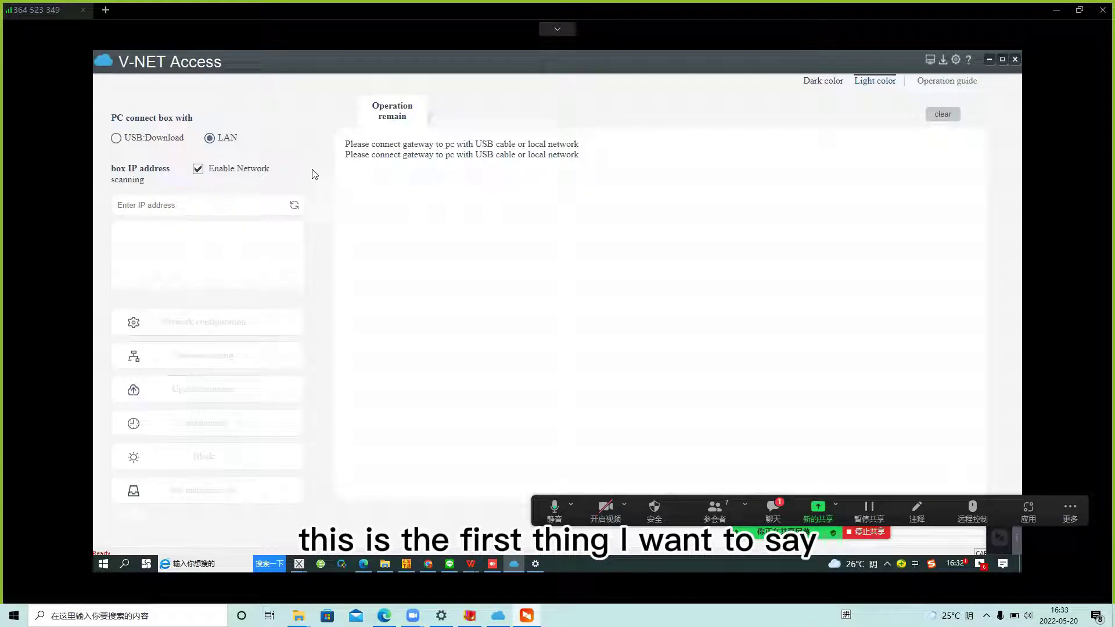
left_click(767, 507)
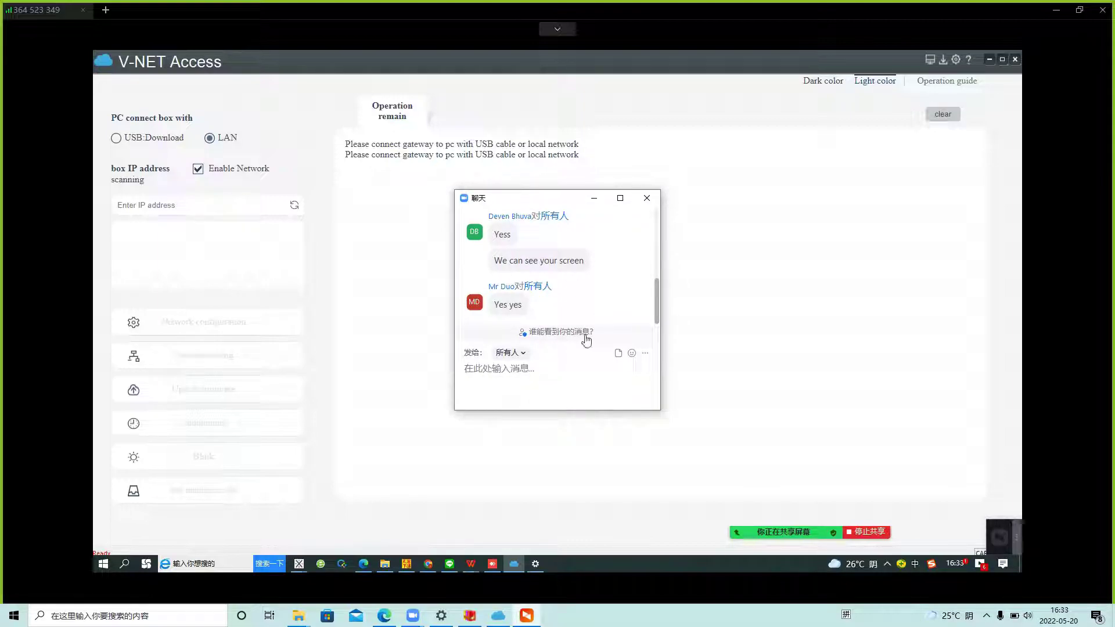
Move the chat window right and highlight the 'If Vbox IP is not detecting then ?' question.
left_click_drag(556, 198, 645, 199)
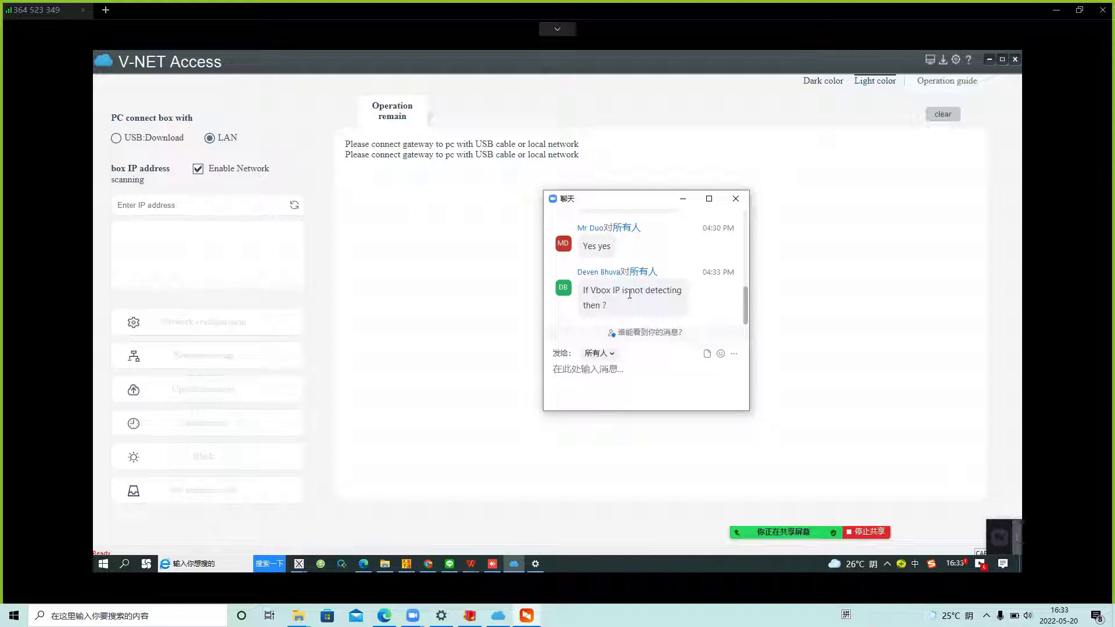
triple_click(619, 298)
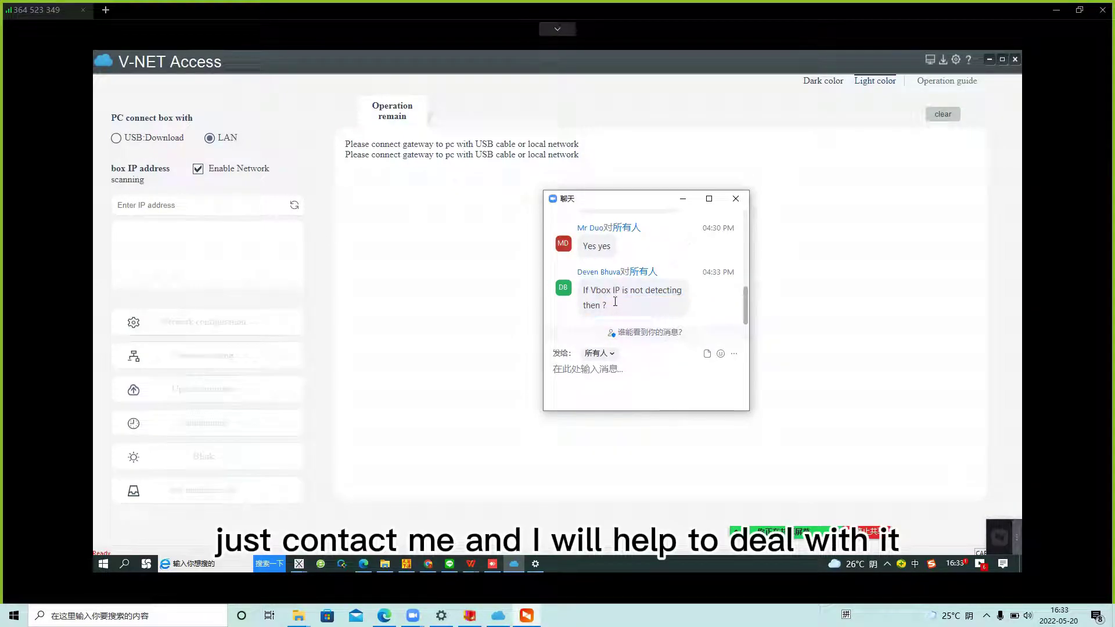
left_click(631, 319)
triple_click(615, 306)
triple_click(614, 306)
left_click(620, 311)
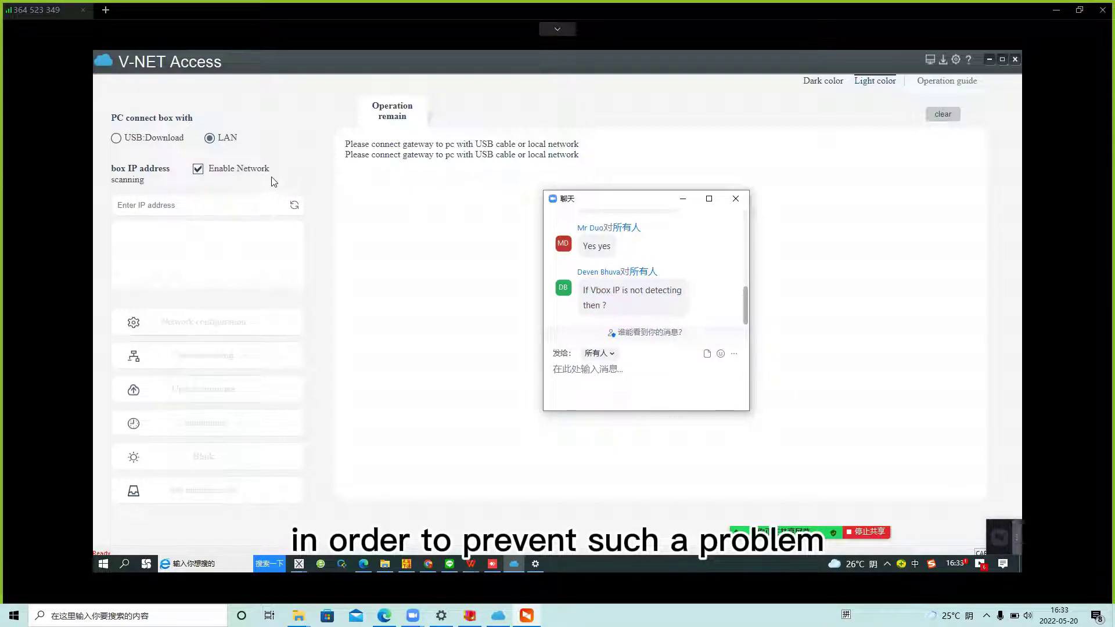
double_click(243, 140)
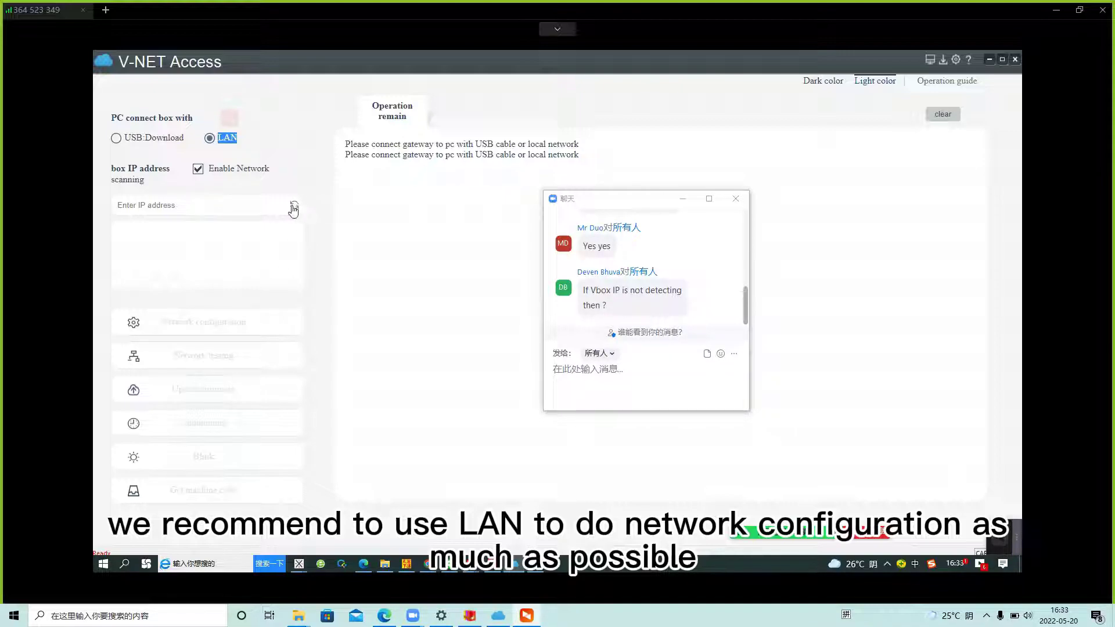
Minimize the chat, rescan, select box 192.168.39.221 and show its Ethernet/DHCP network configuration.
left_click(684, 199)
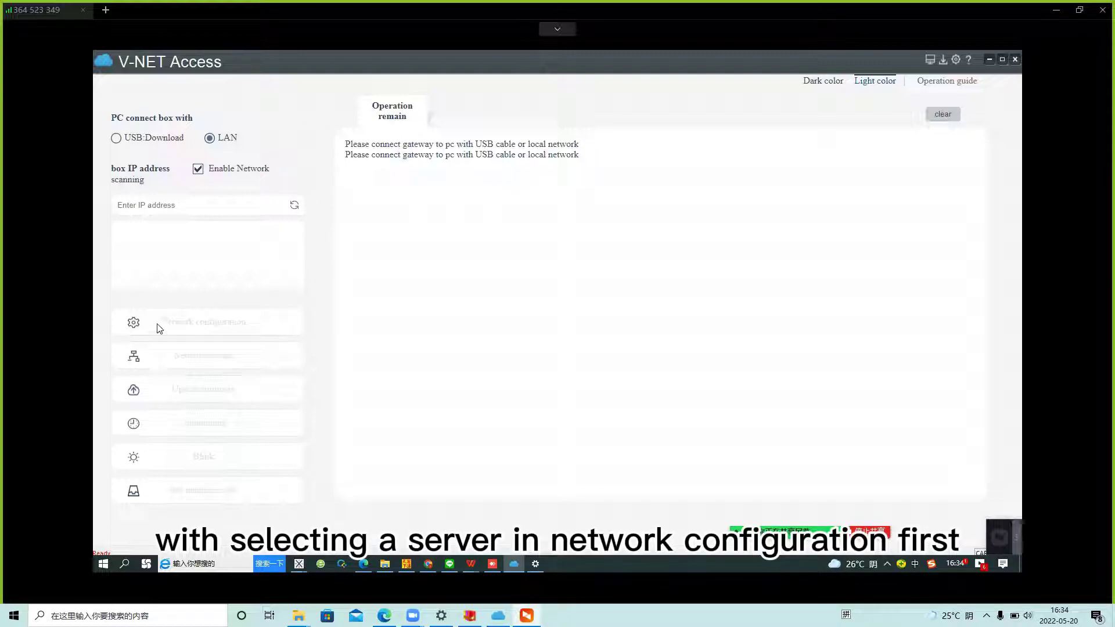
left_click_drag(159, 323, 245, 325)
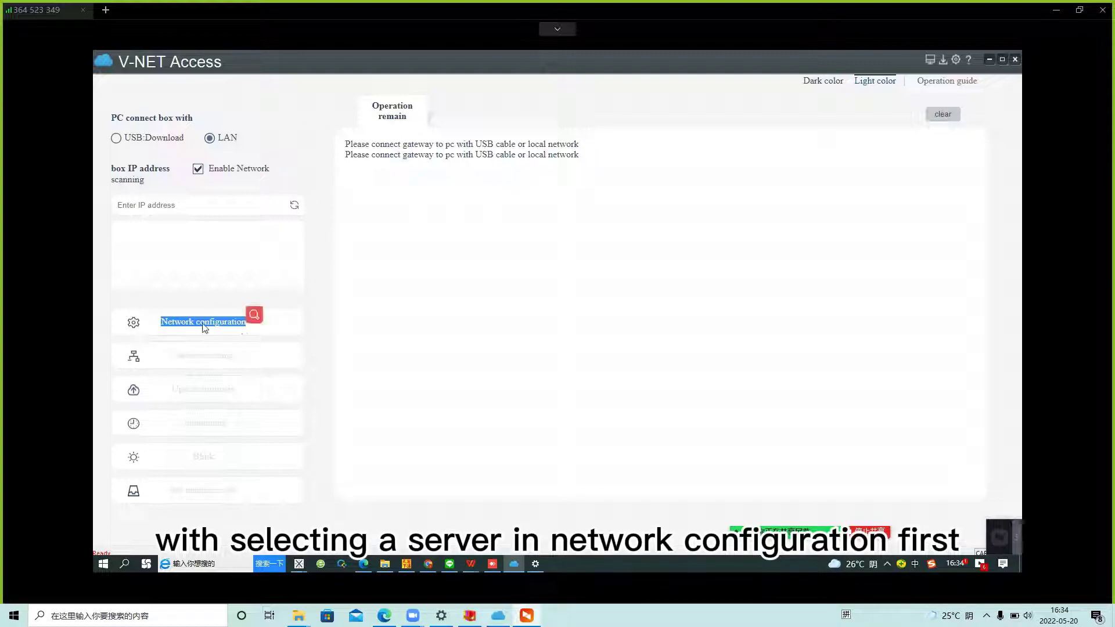
left_click(295, 206)
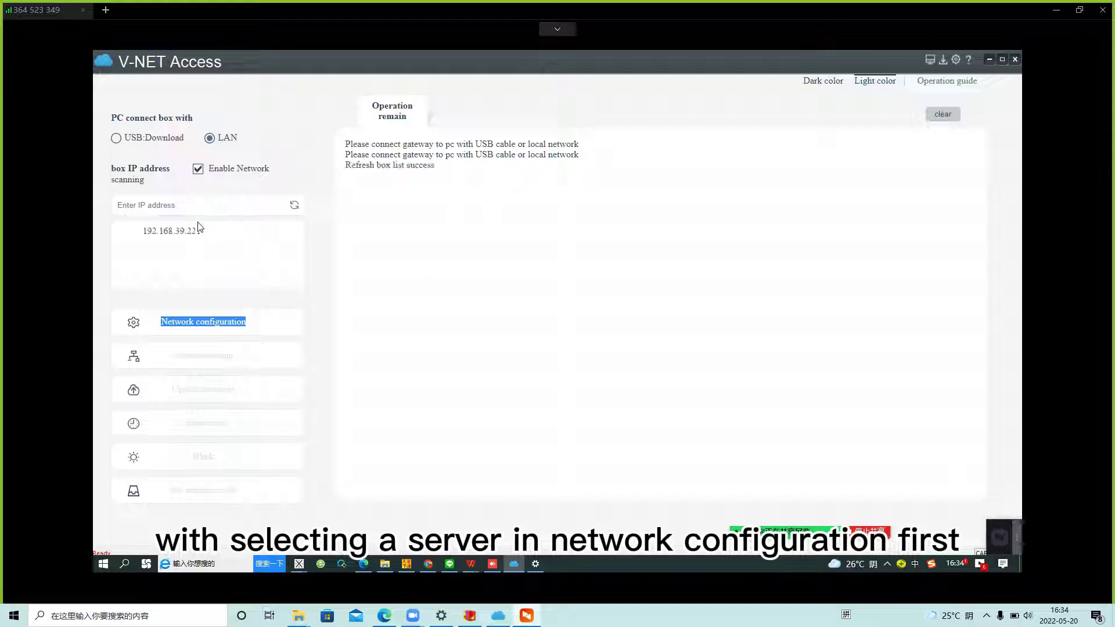
left_click(199, 229)
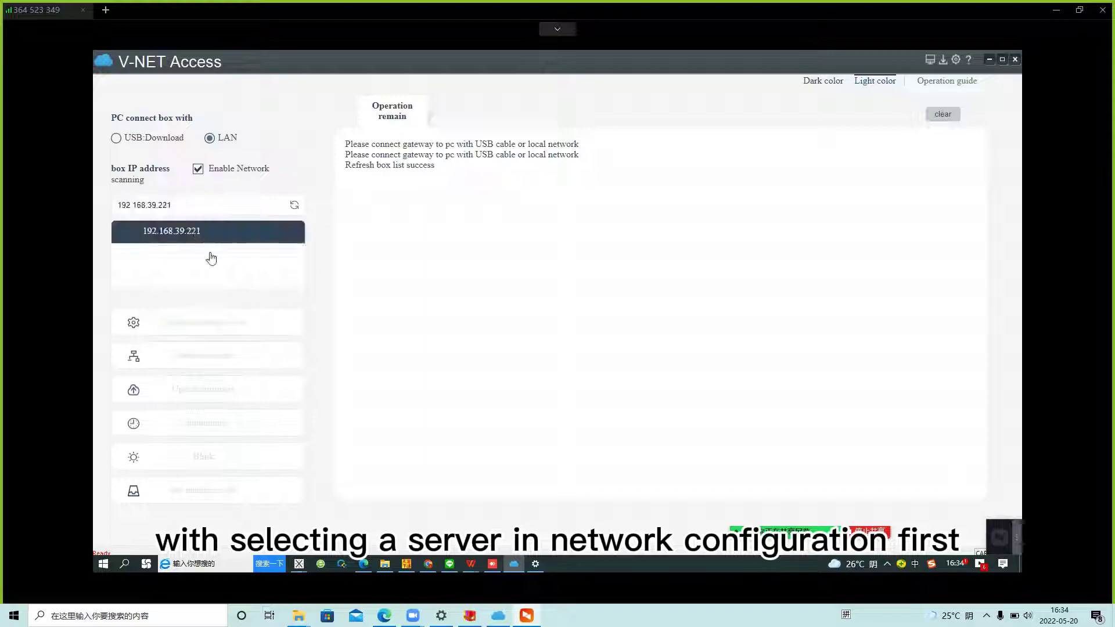
left_click(200, 324)
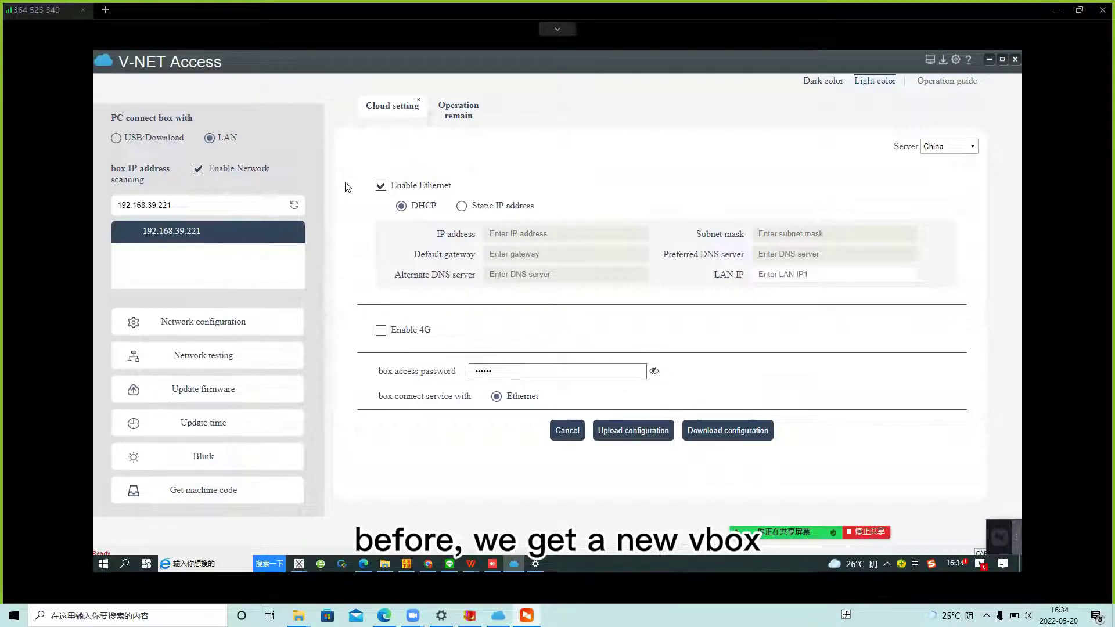
Review the server region list and point out the Enable Ethernet setting.
left_click(972, 147)
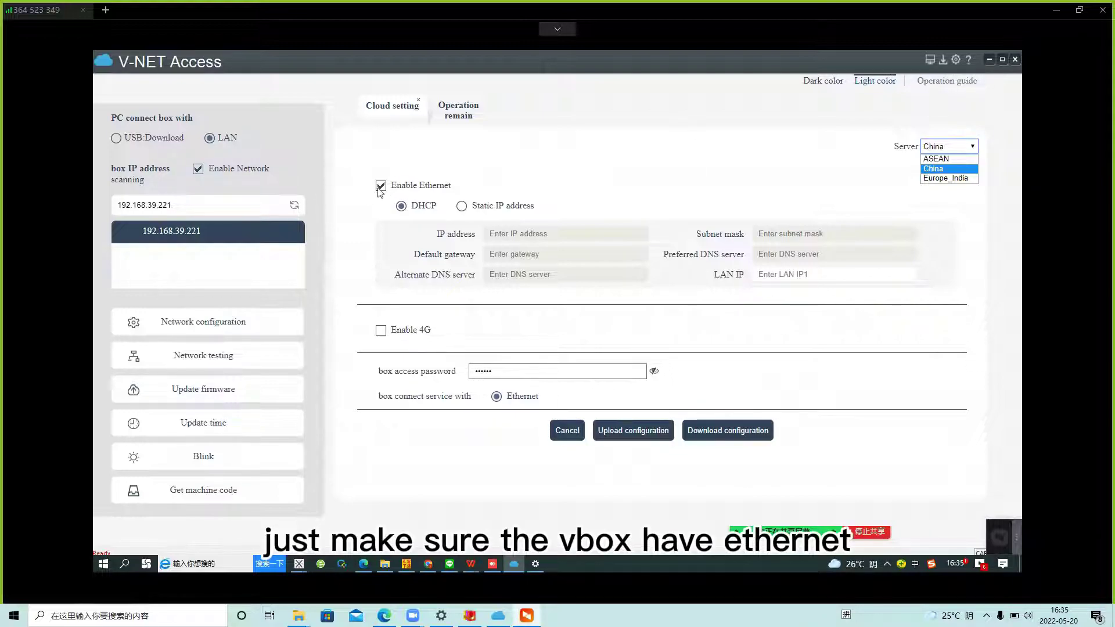
left_click_drag(455, 186, 390, 186)
left_click(457, 191)
left_click(475, 195)
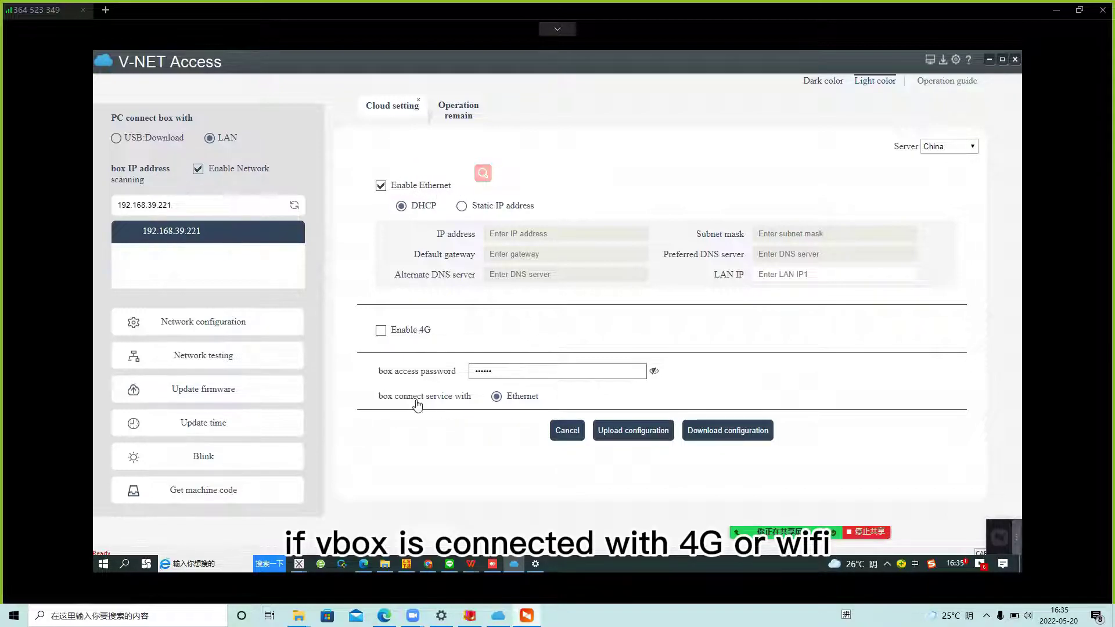
Turn Enable 4G on to reveal its APN options, then turn it back off.
left_click_drag(432, 335, 393, 331)
left_click(435, 332)
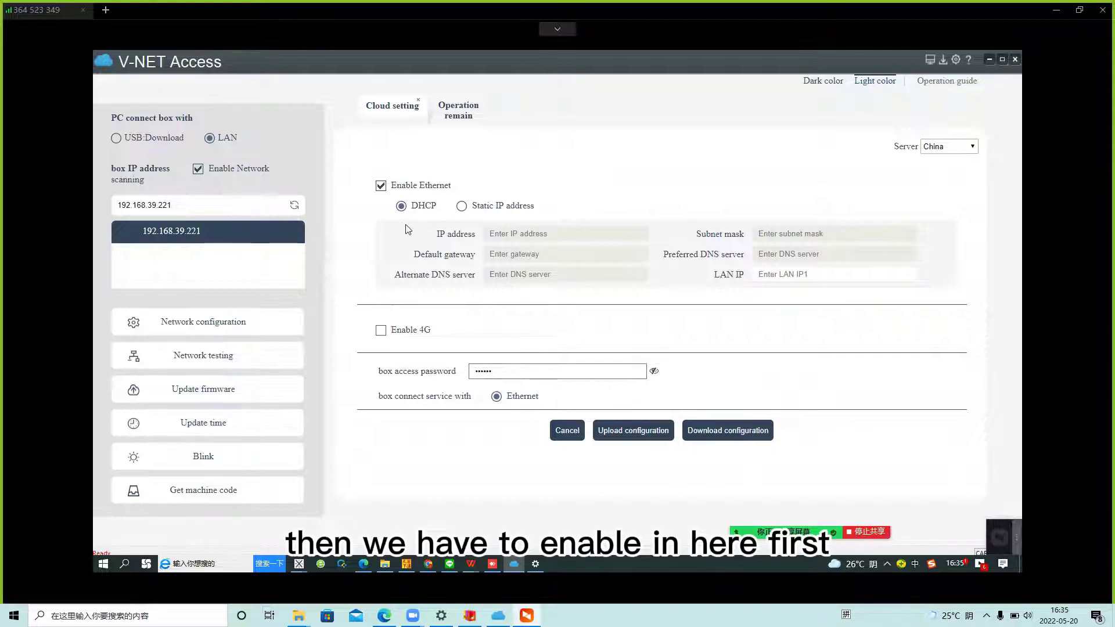
left_click(381, 332)
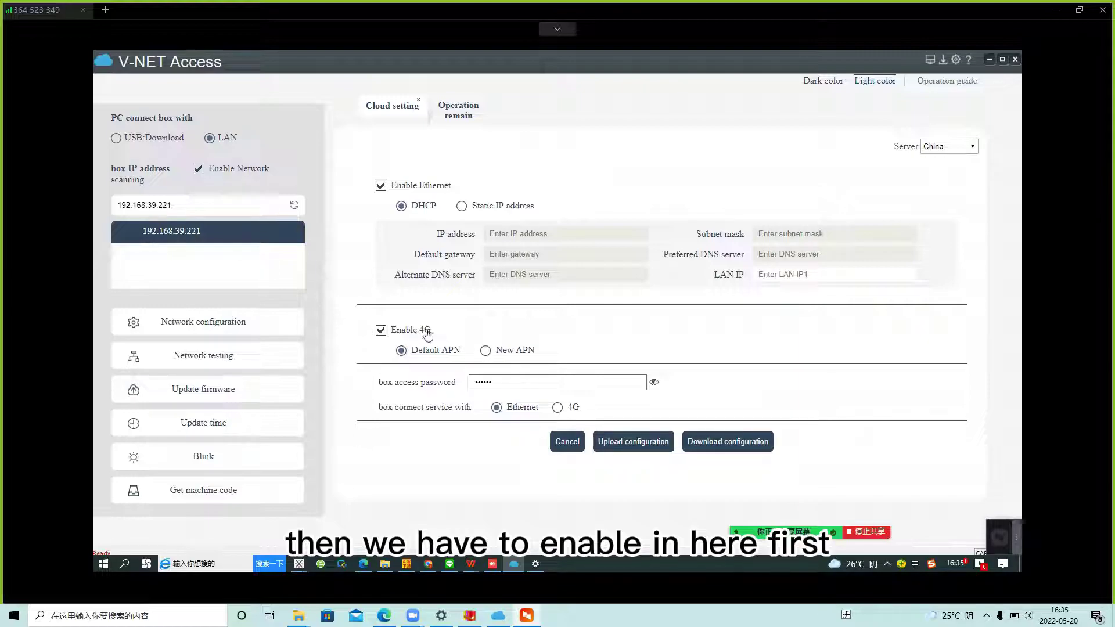
left_click(381, 331)
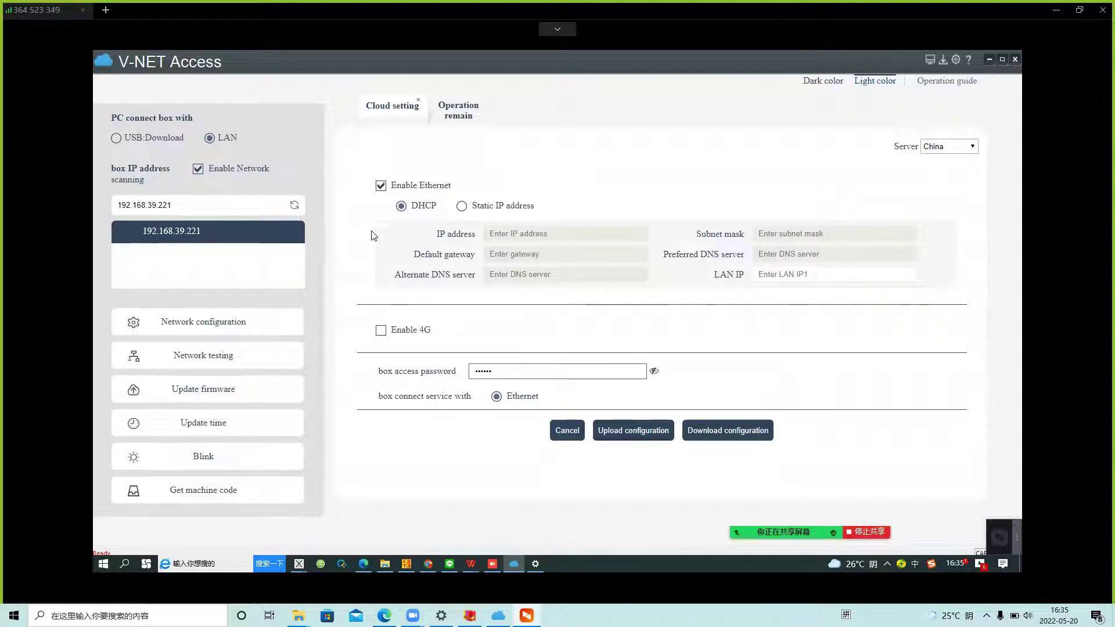
double_click(436, 185)
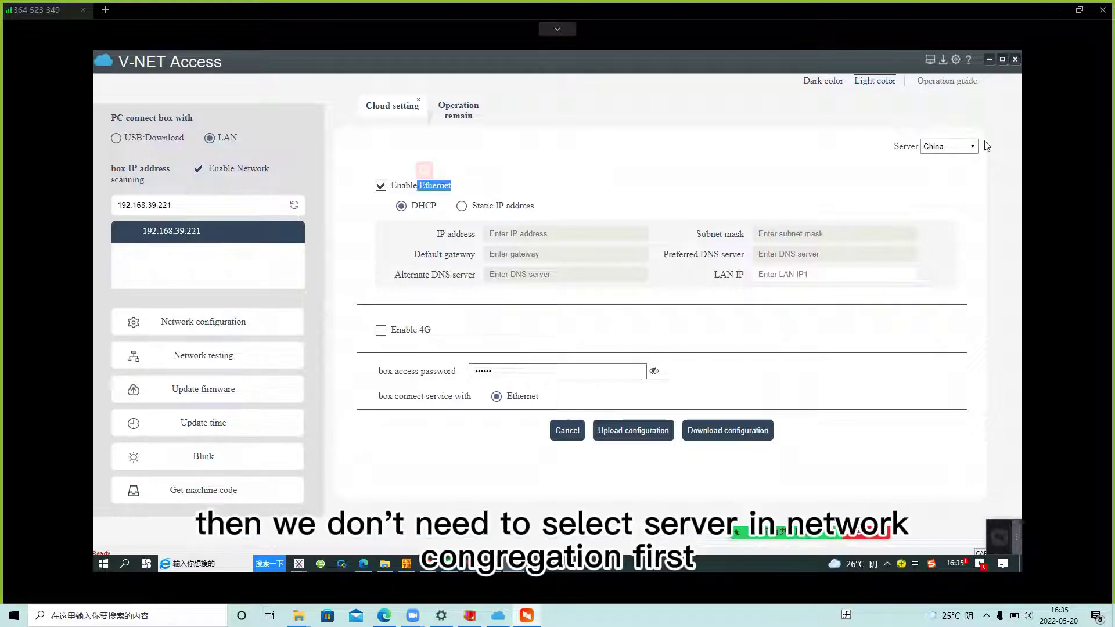
Keep China selected as the server region.
left_click(929, 148)
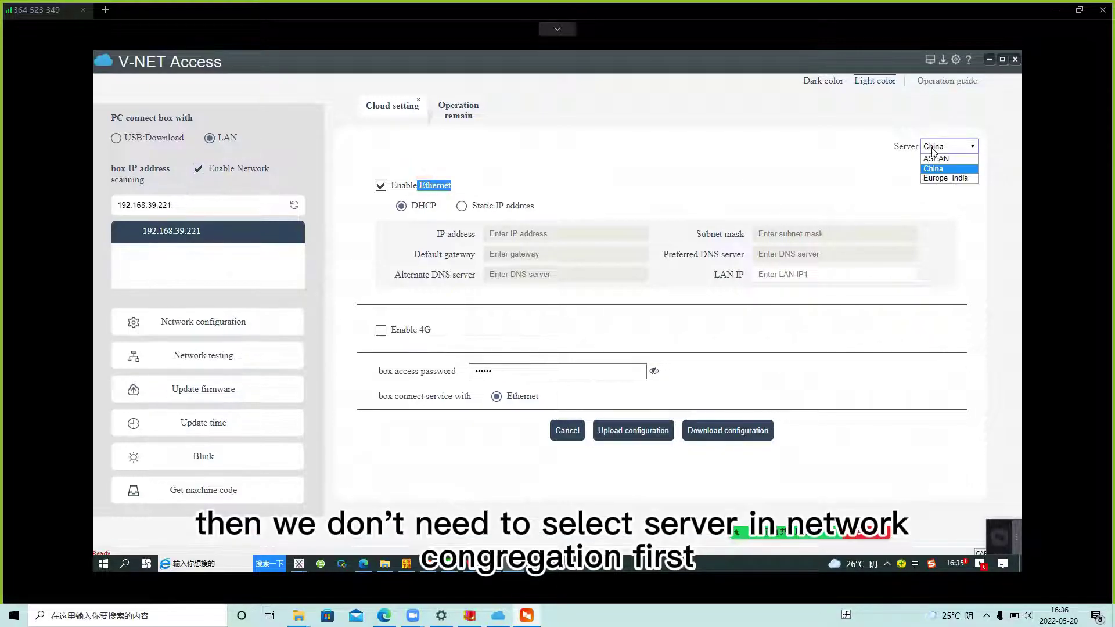
left_click(886, 148)
left_click_drag(888, 148, 911, 147)
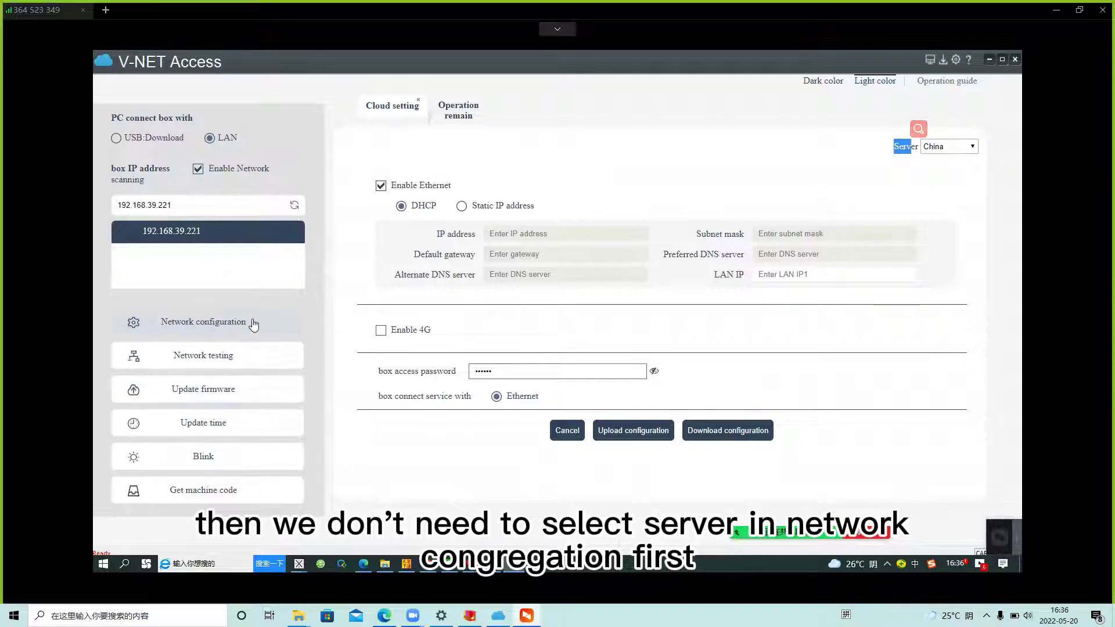
left_click(607, 184)
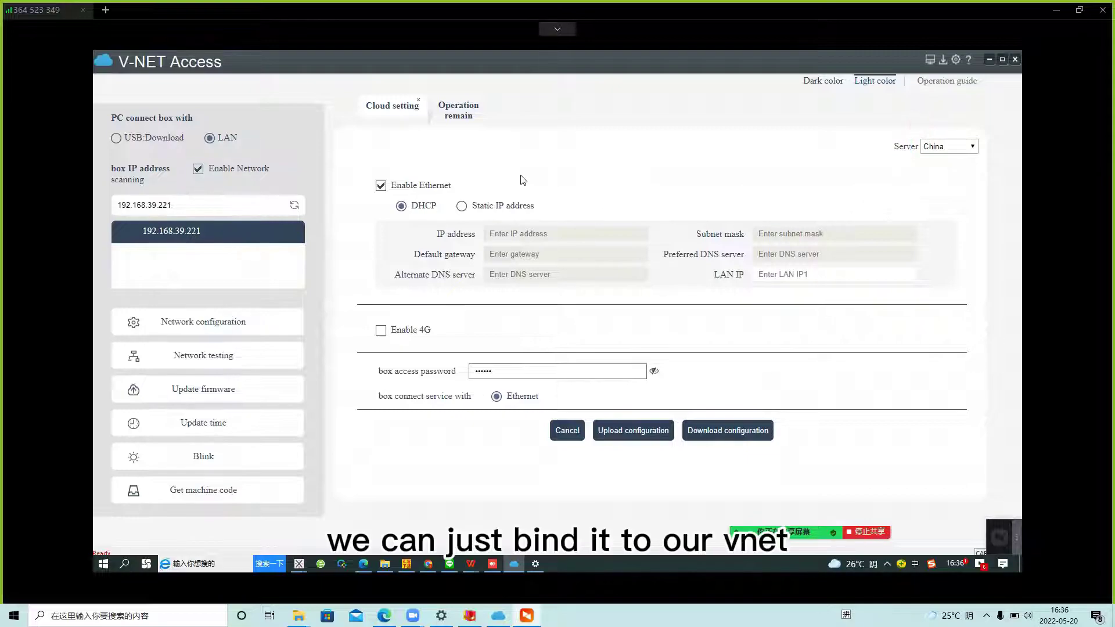
left_click(943, 61)
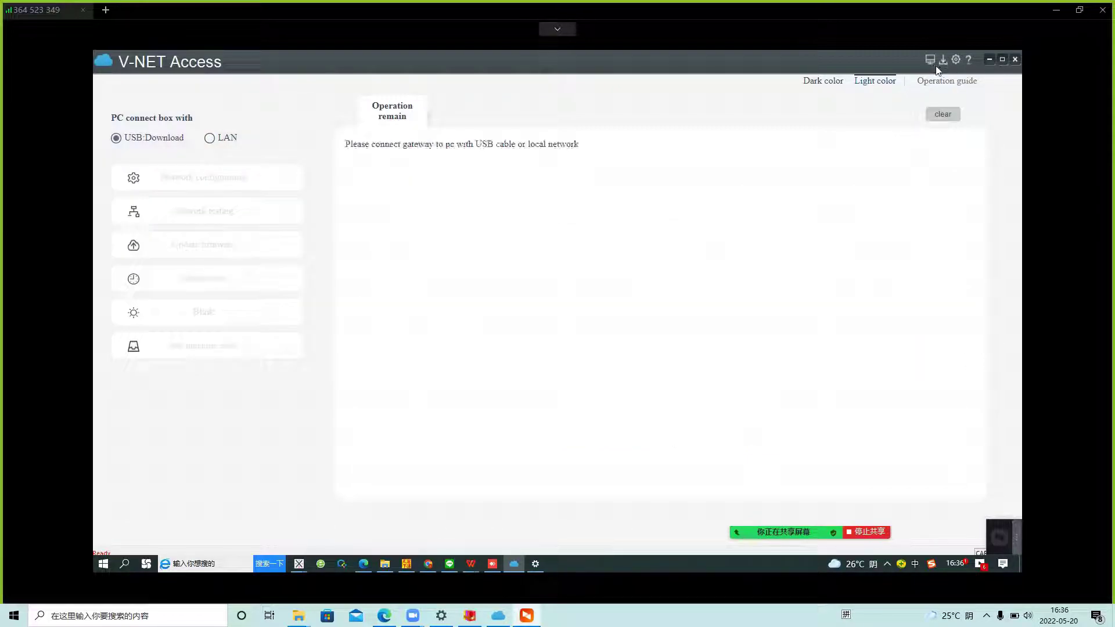
left_click(929, 60)
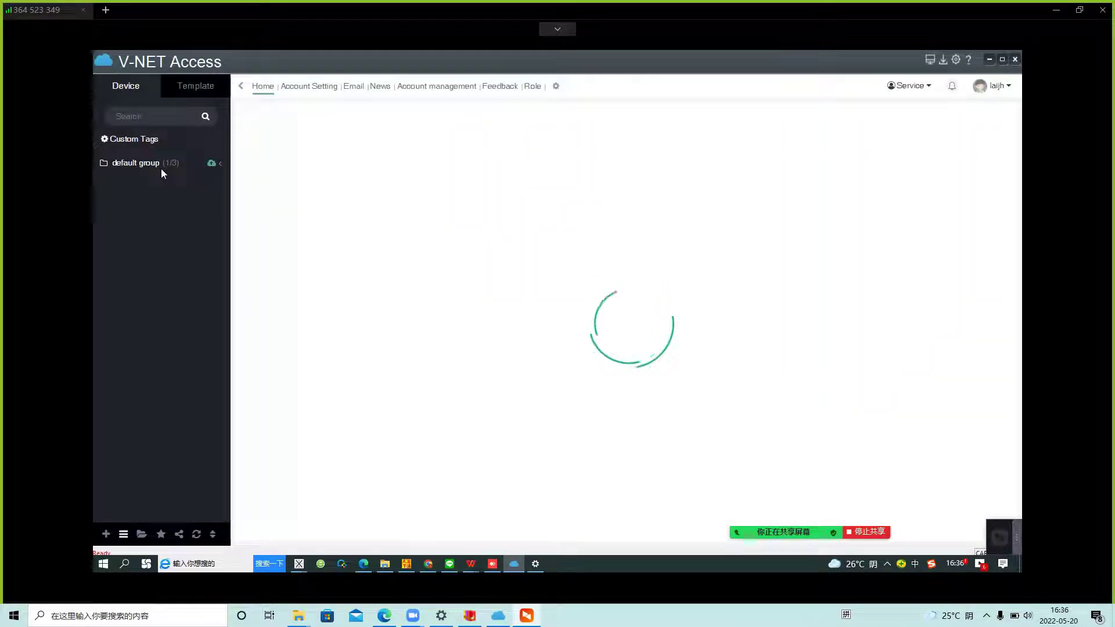
left_click(162, 168)
left_click(157, 207)
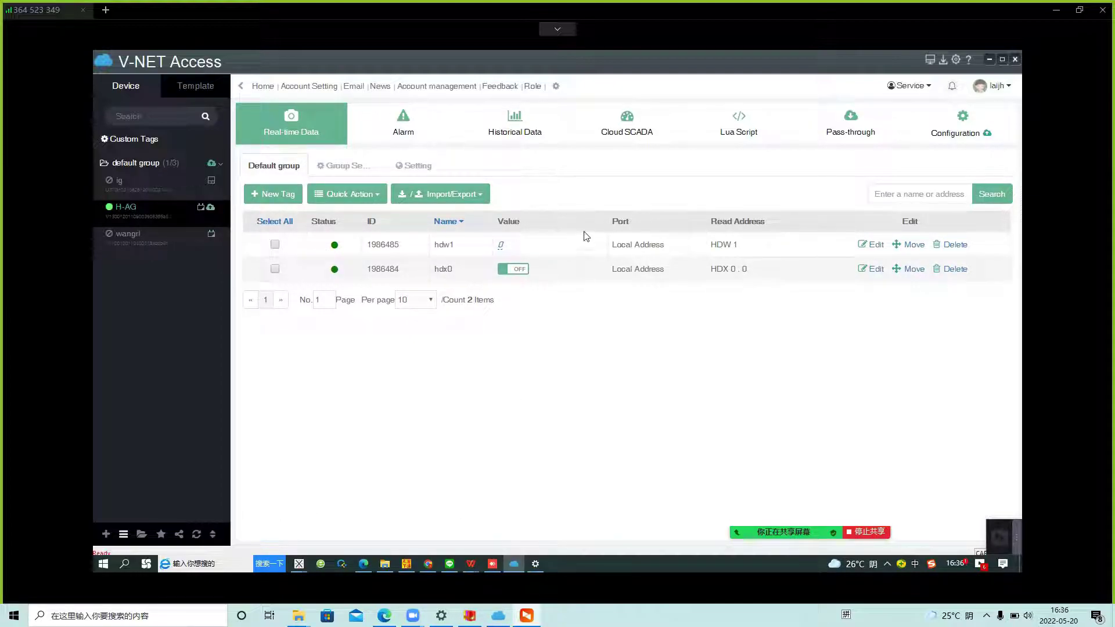
left_click(958, 124)
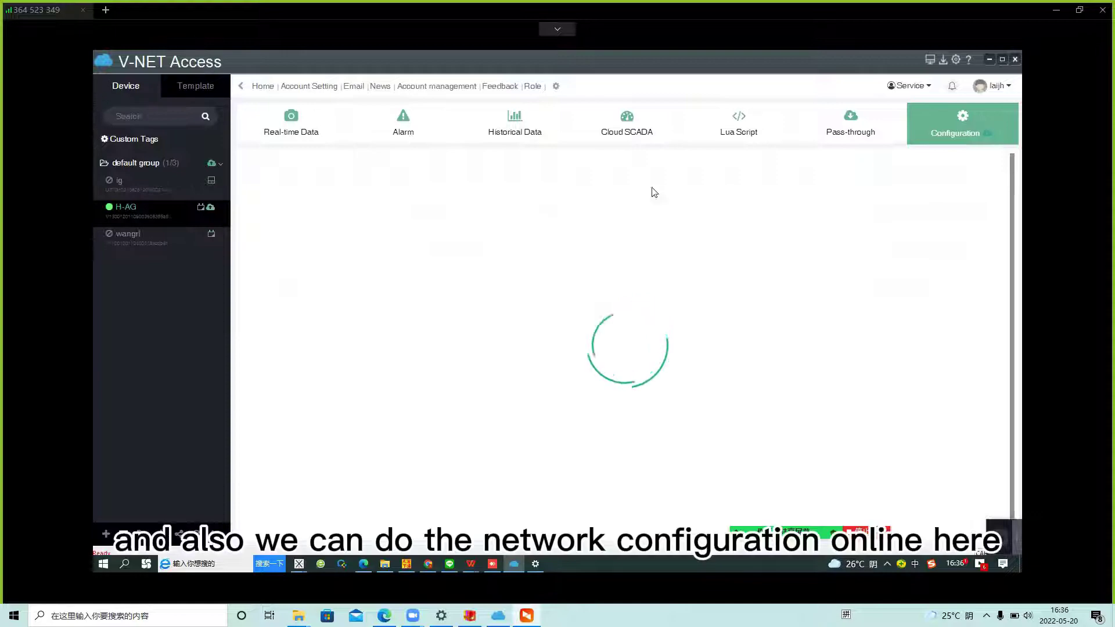
left_click(390, 167)
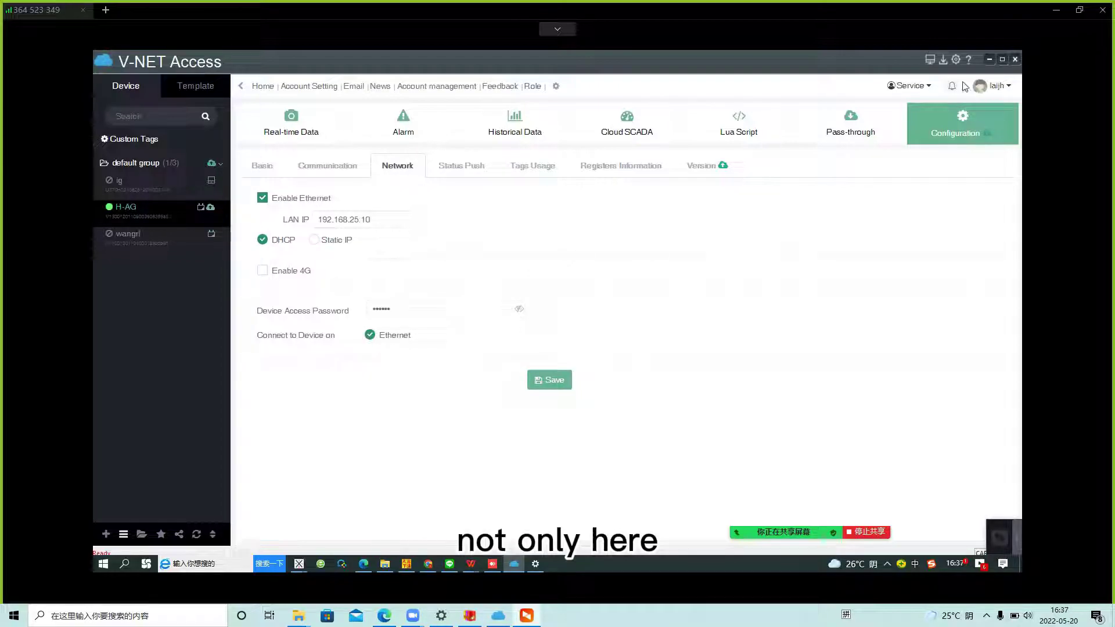
Leave the USB download page and open the H-AG device from the cloud platform's default group.
left_click(943, 60)
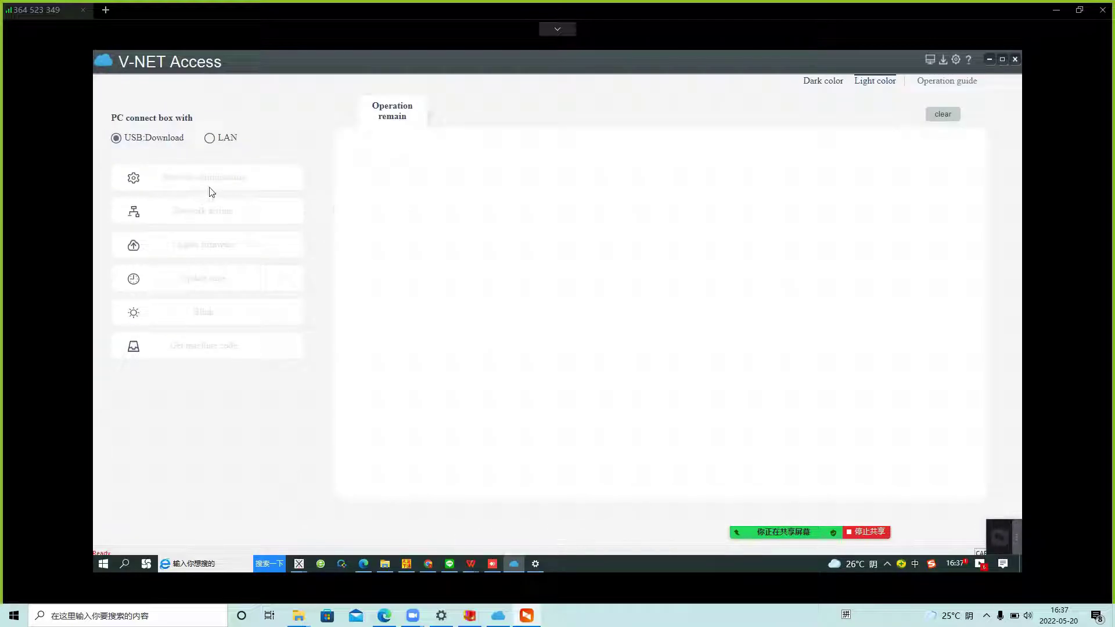
left_click(932, 60)
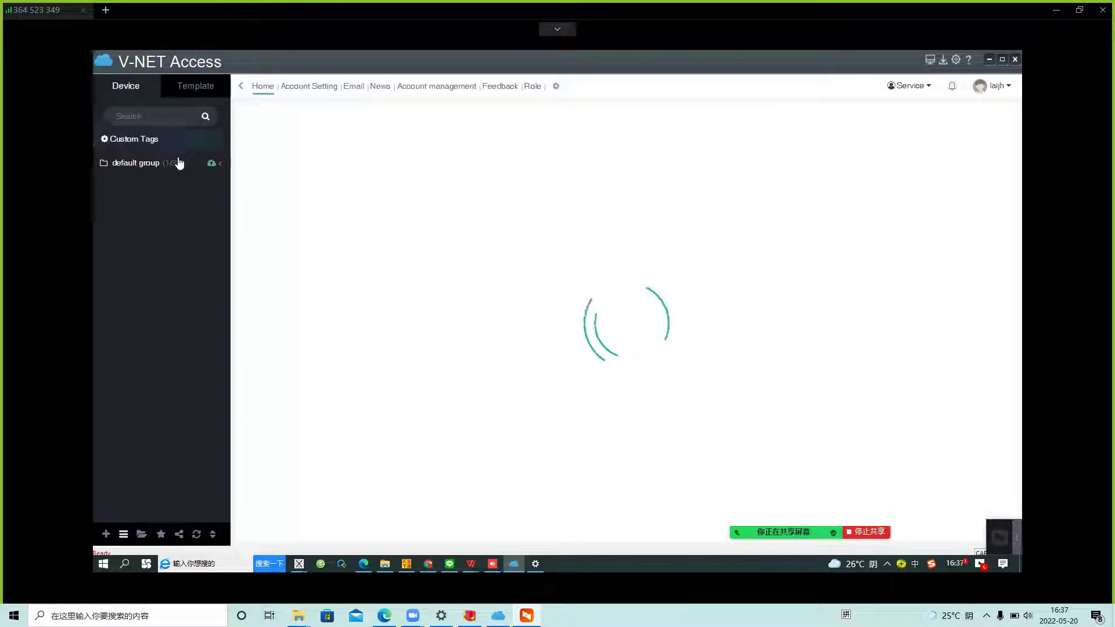
left_click(180, 163)
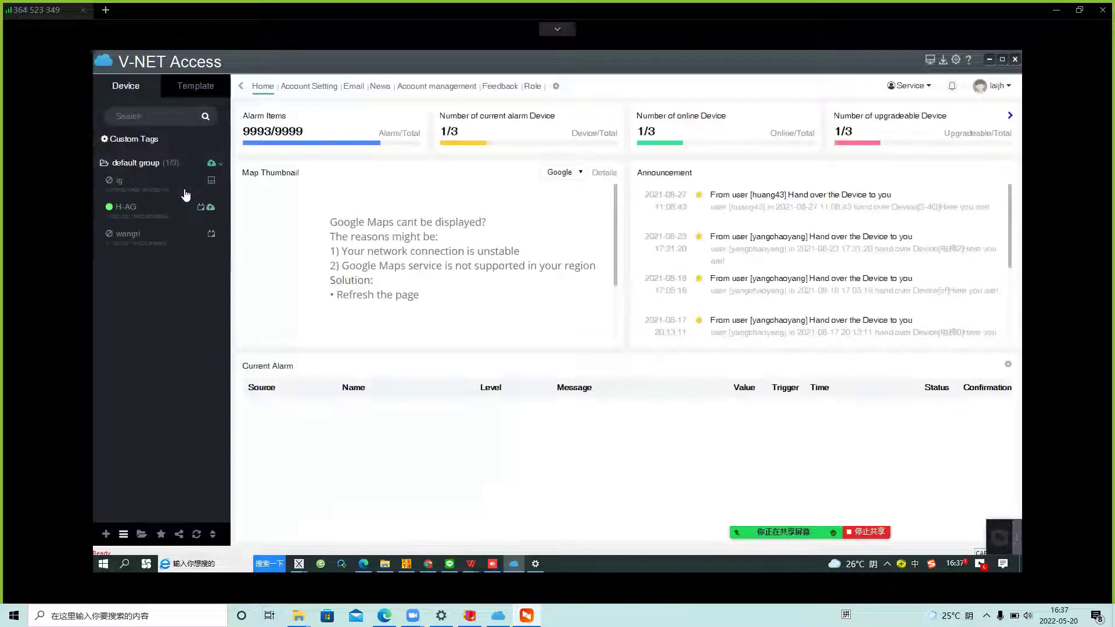
left_click(174, 210)
Show H-AG's Configuration > Network tab with Ethernet and DHCP, then open the meeting chat.
left_click(594, 128)
left_click(977, 135)
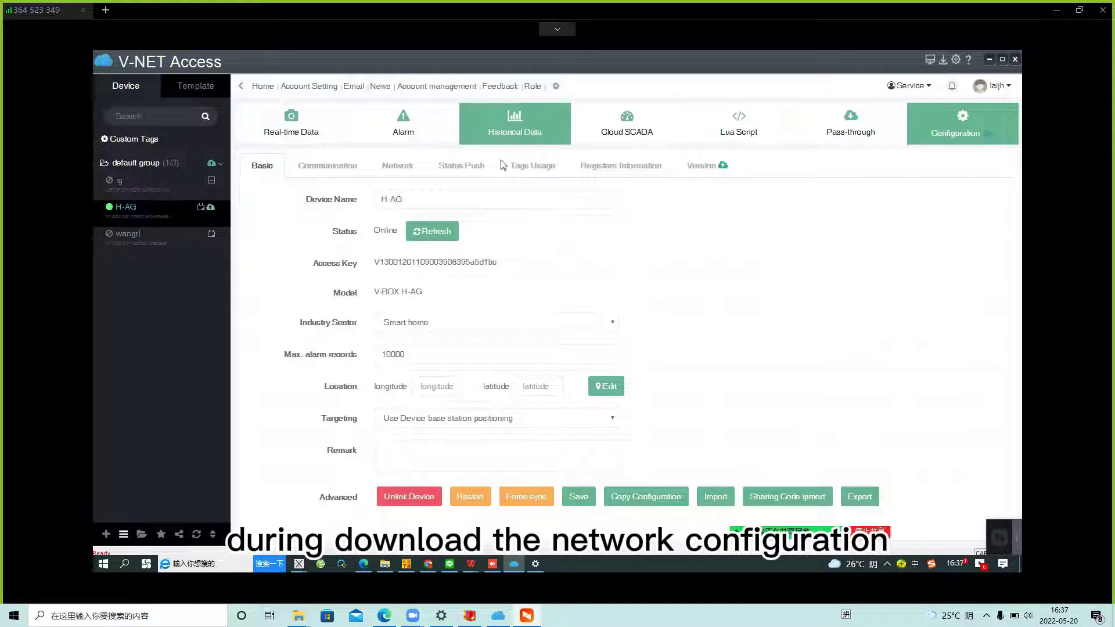
left_click(398, 165)
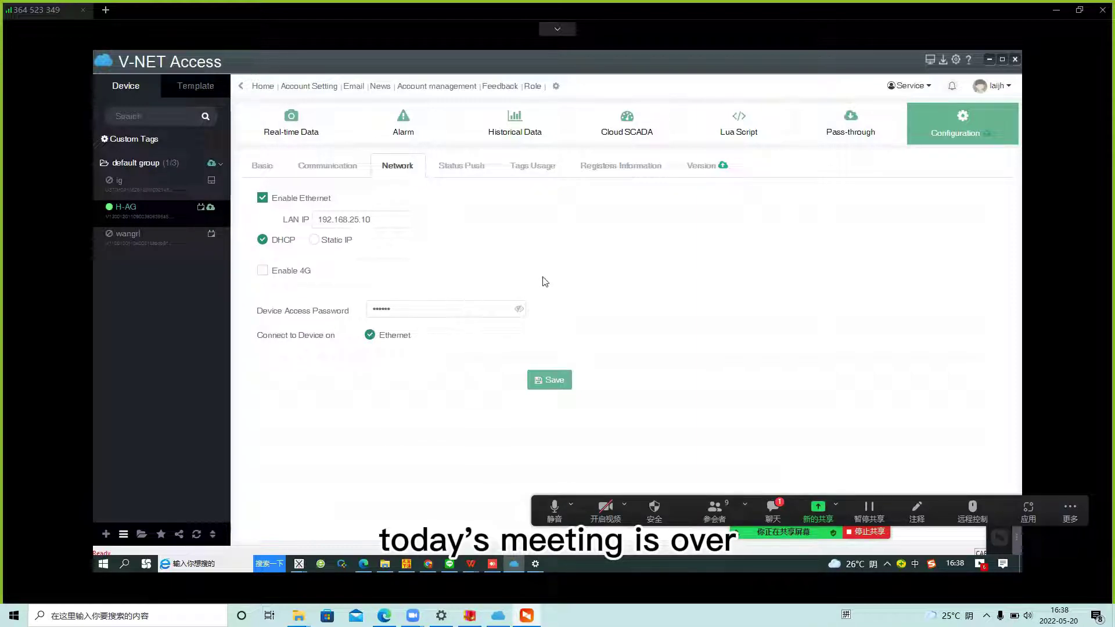
left_click(772, 510)
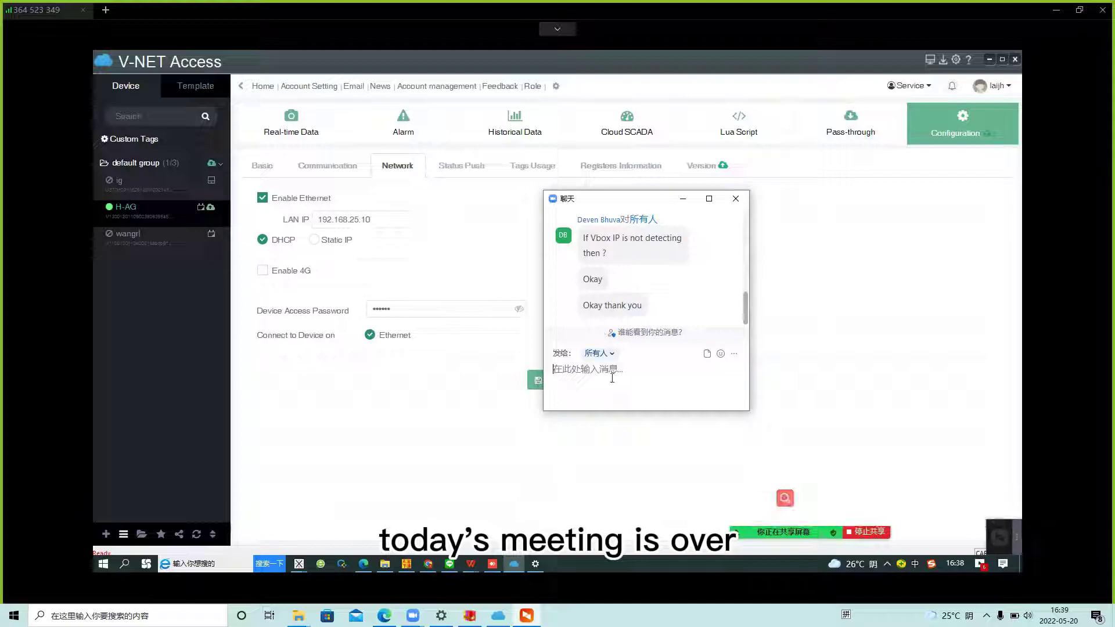
scroll(662, 294, "up", 2)
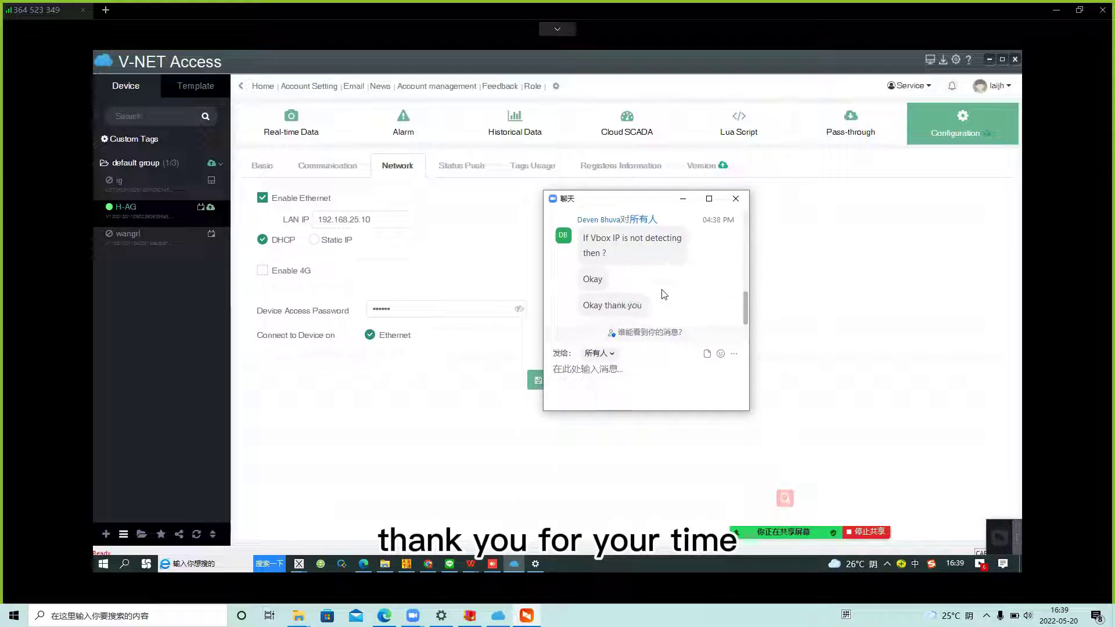